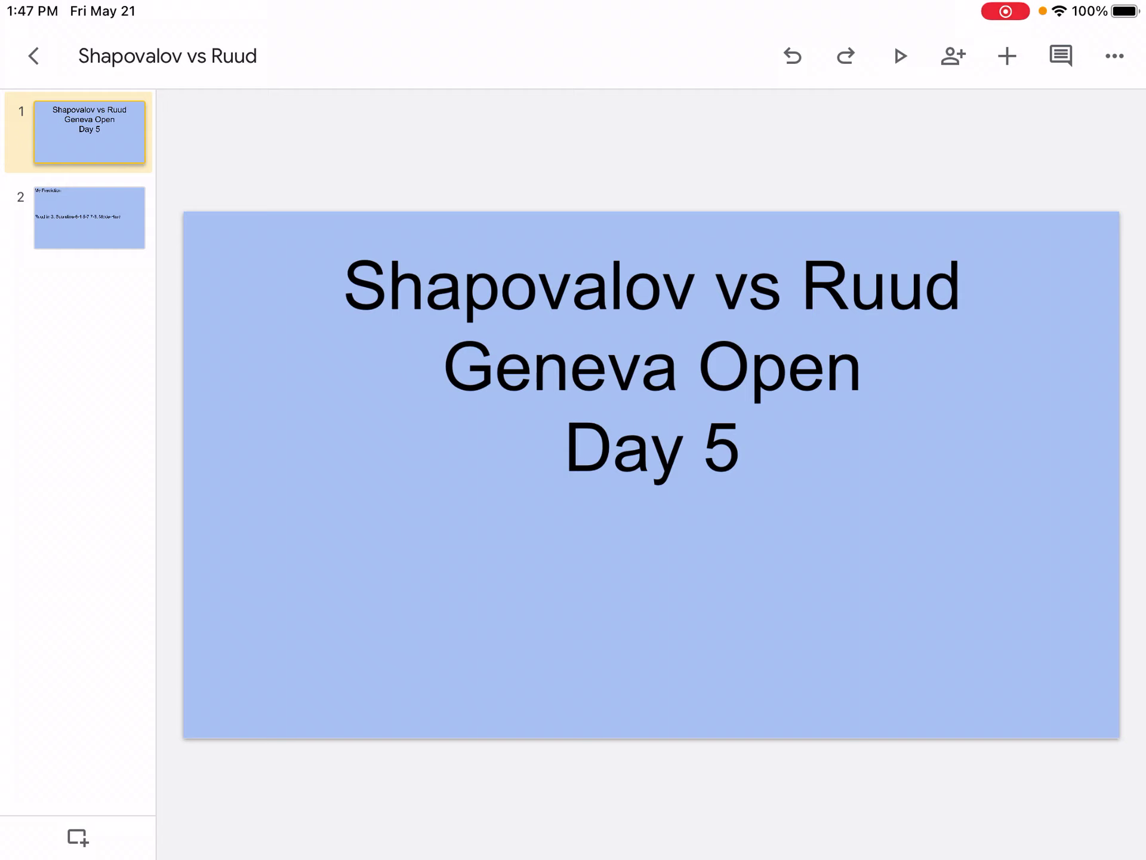
# Step: Select slide 2, the 'My Prediction' slide showing Ruud's three-set scoreline
pyautogui.press('Down')
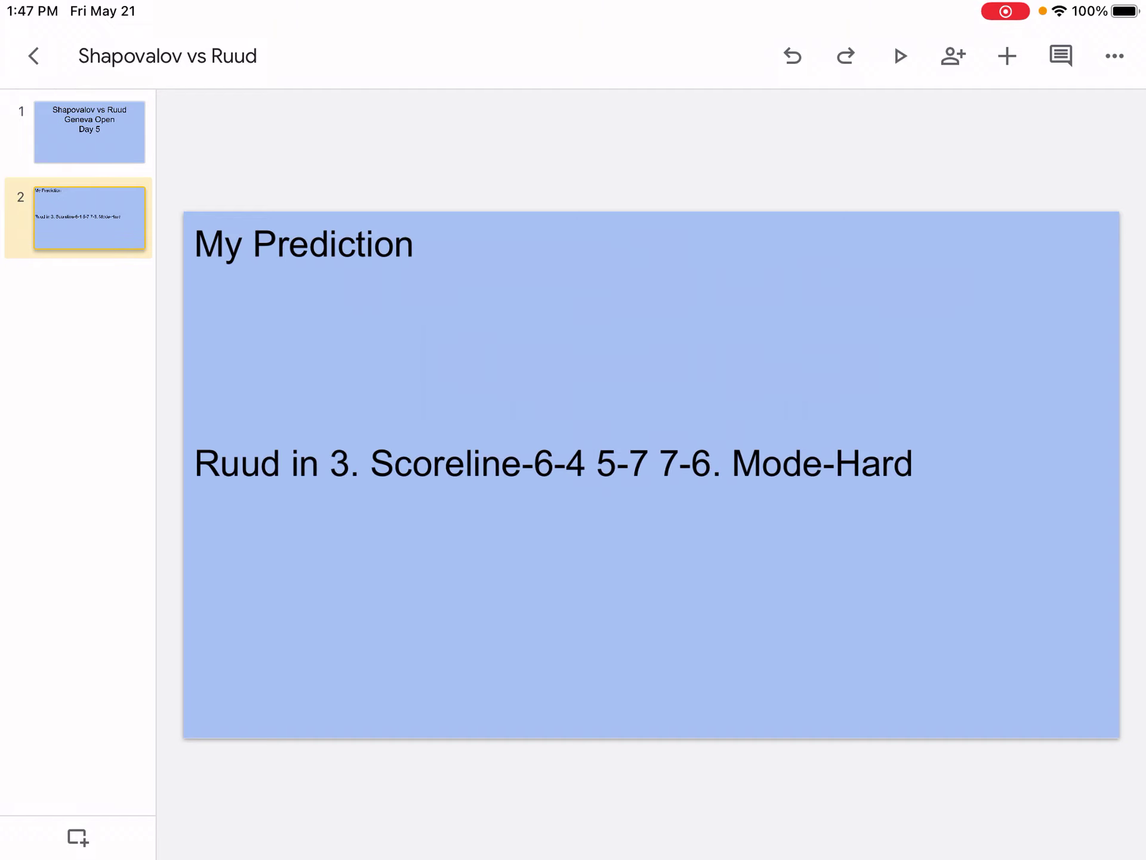